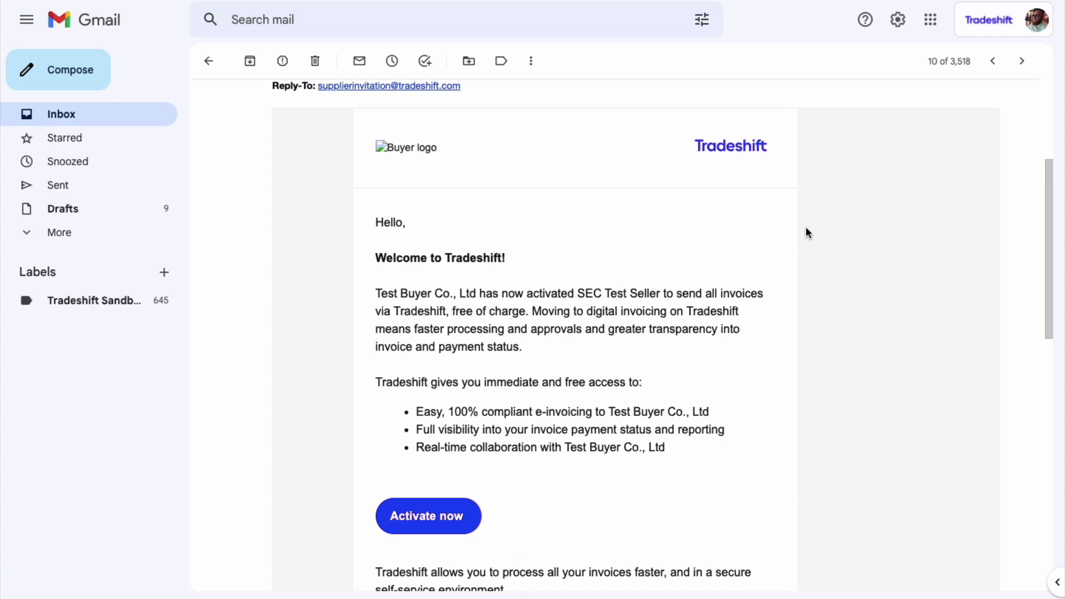
Read through the Tradeshift invitation email and follow its Activate now link
scroll(806, 233, "down", 3)
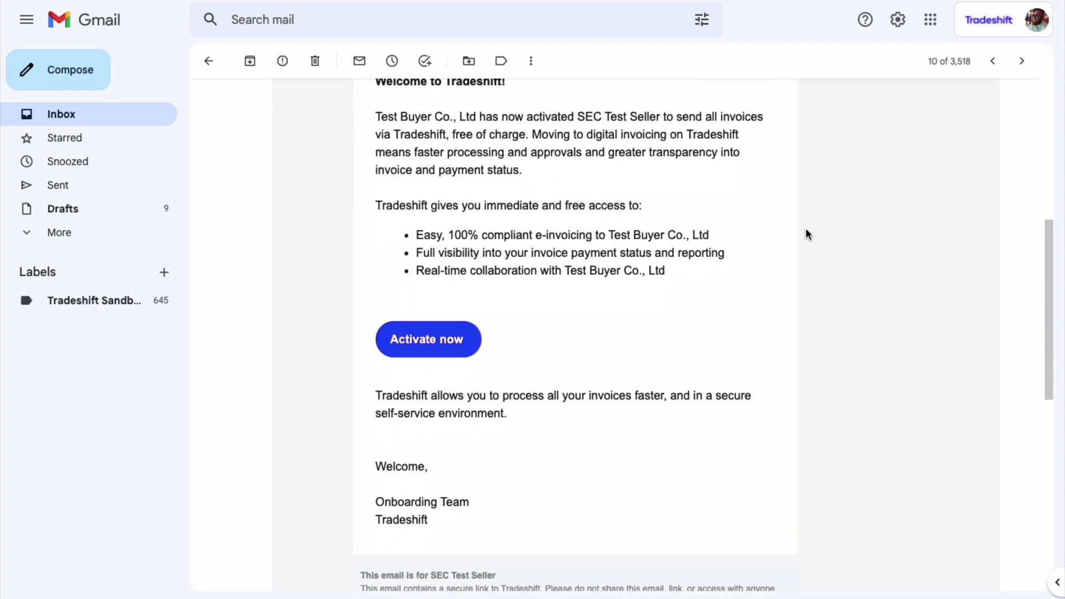
scroll(806, 231, "up", 3)
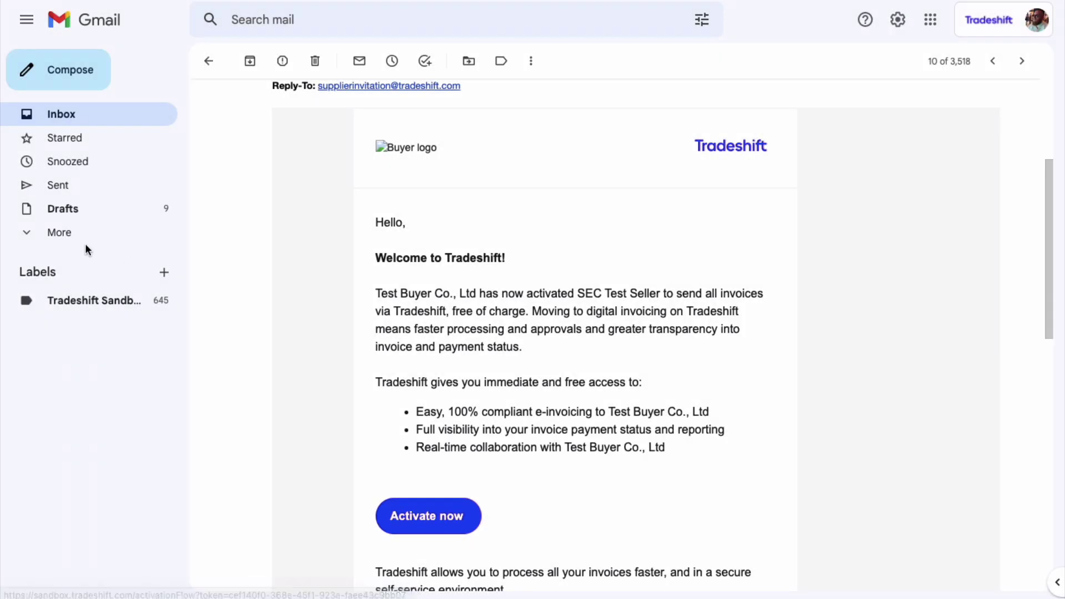
left_click(65, 241)
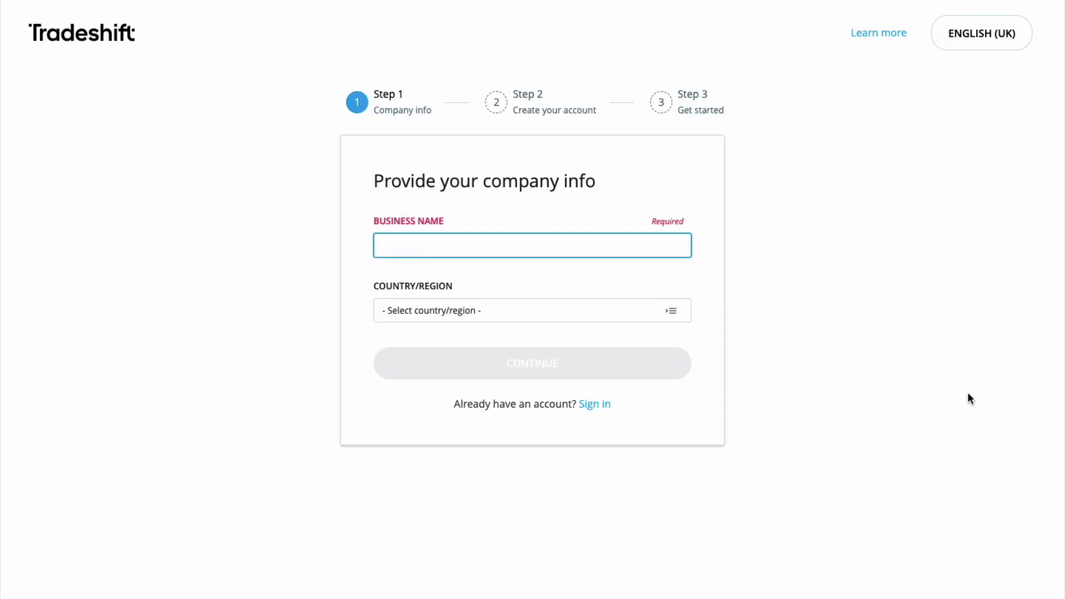
Enter business name 'Company Name', set country to United Kingdom, and continue to account creation
type("Company")
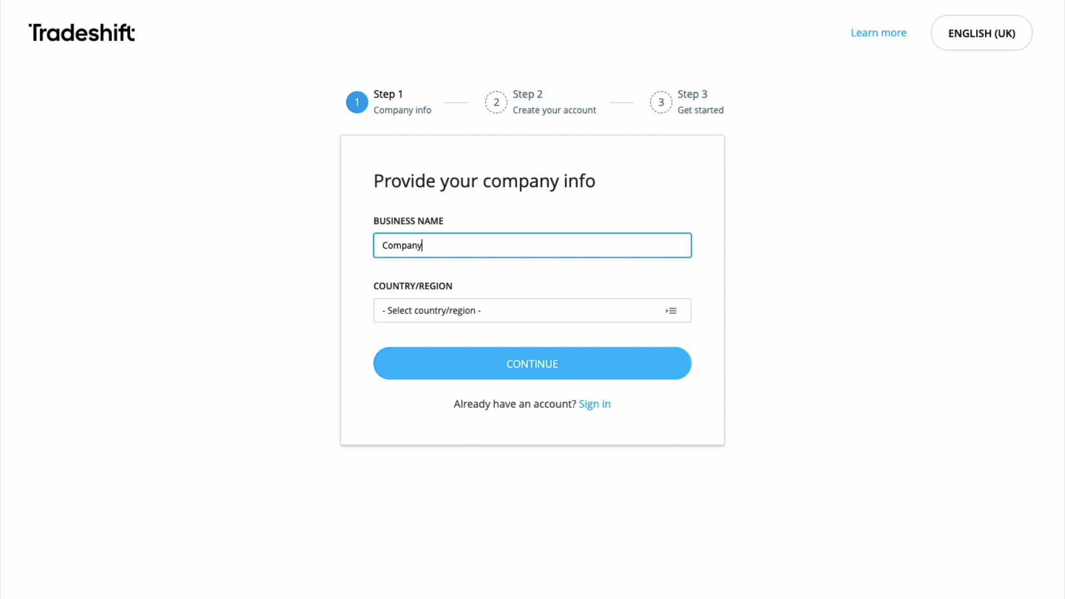
type(" Name")
left_click(666, 312)
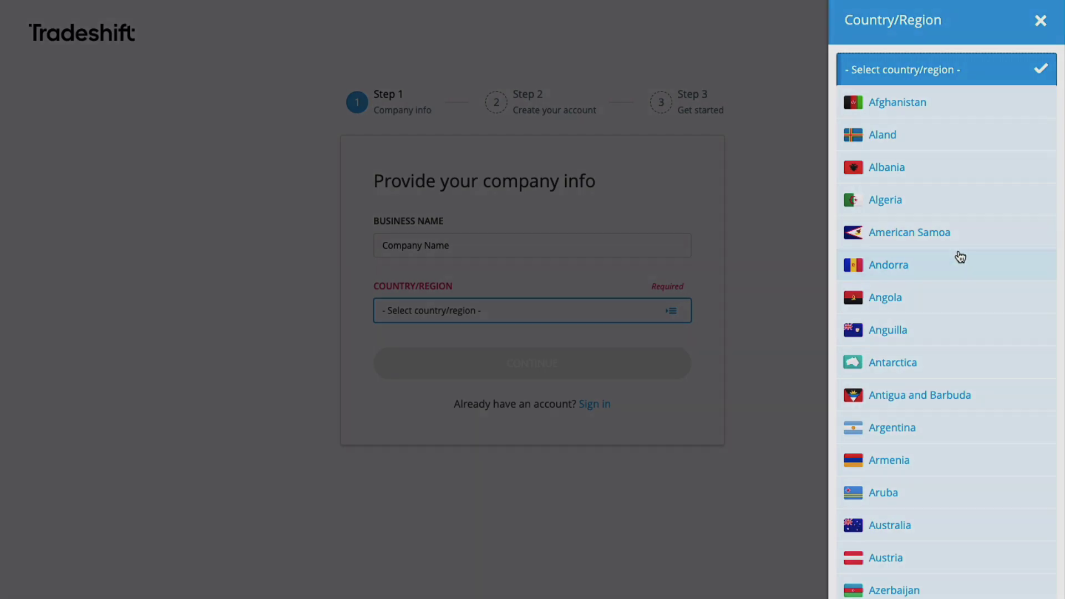
scroll(960, 257, "down", 10)
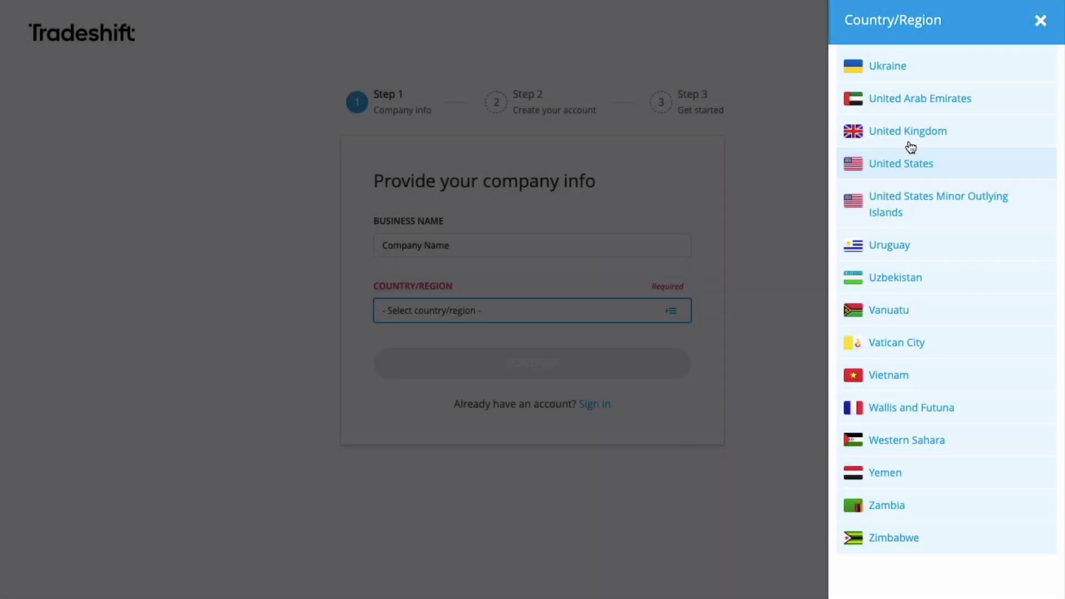
left_click(911, 136)
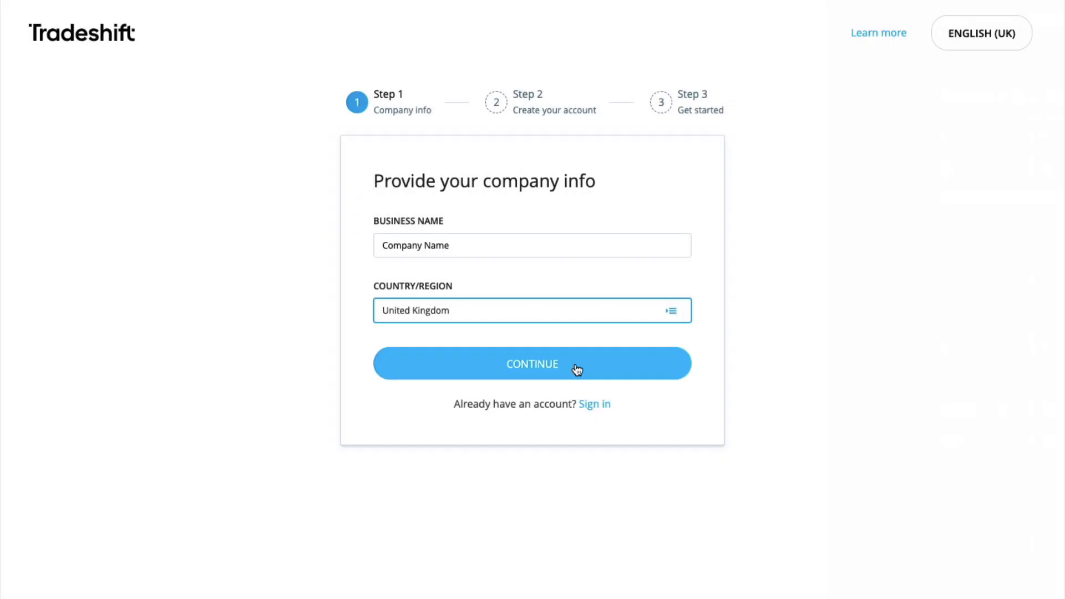
left_click(577, 370)
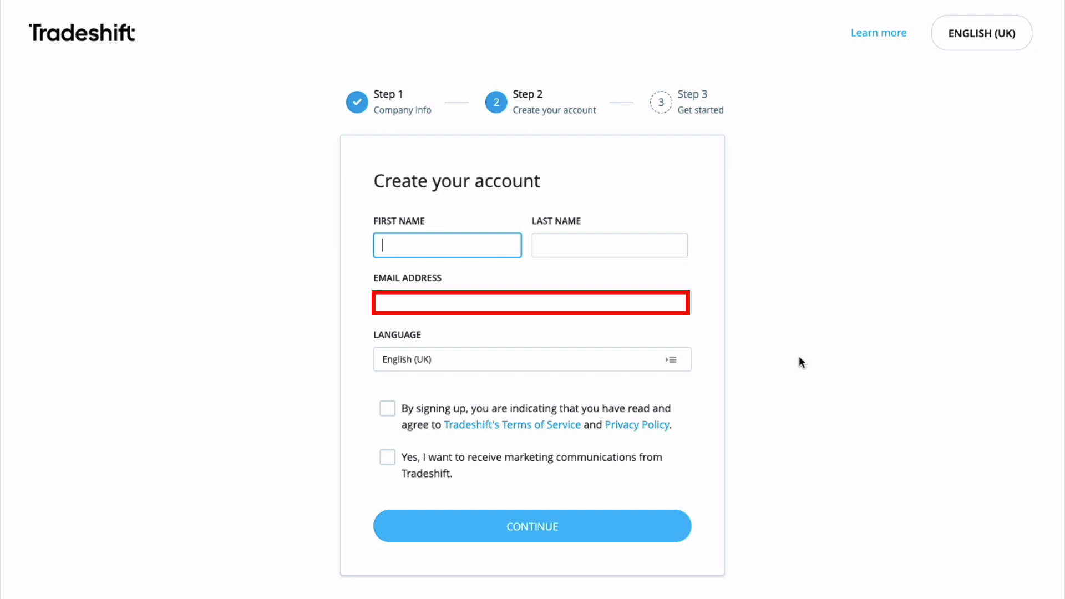
Autofill the first name, last name and email, and accept the Terms of Service
key("Down")
key("Return")
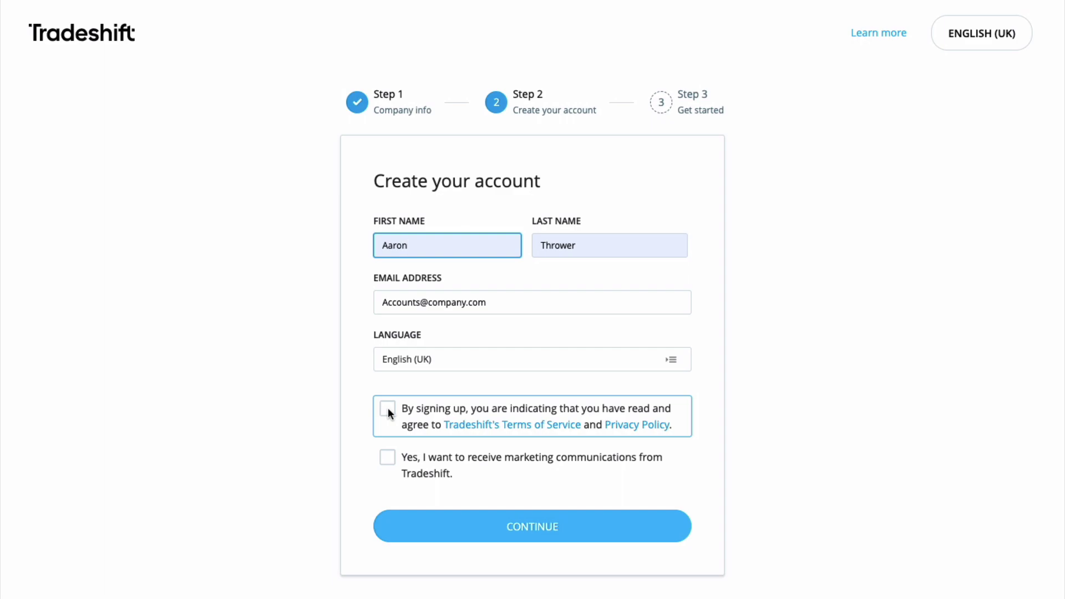
left_click(388, 409)
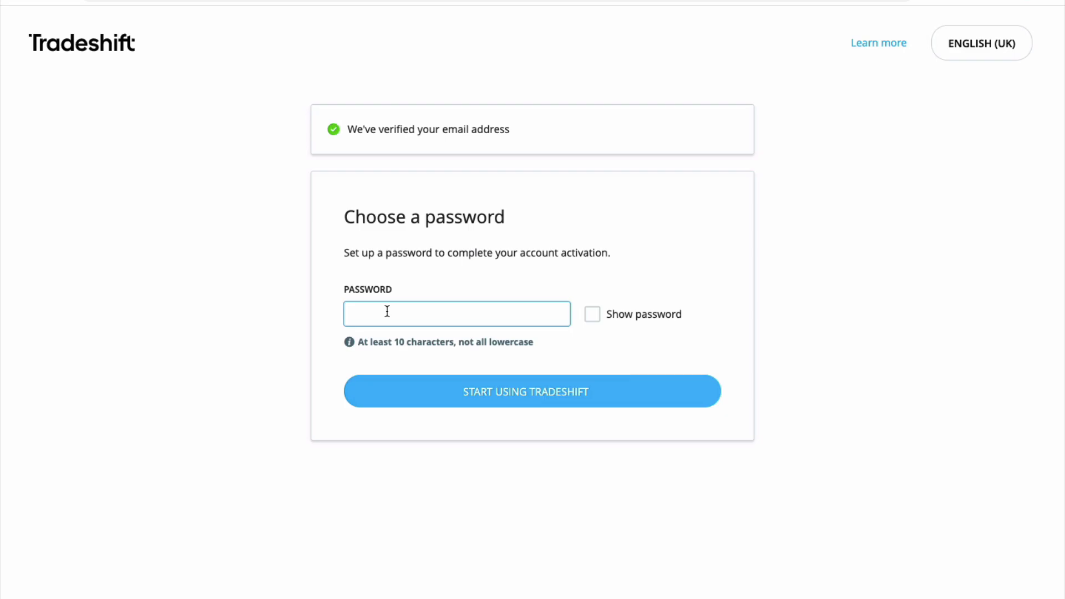
Set the account password and start using Tradeshift
left_click(388, 311)
type("•••••")
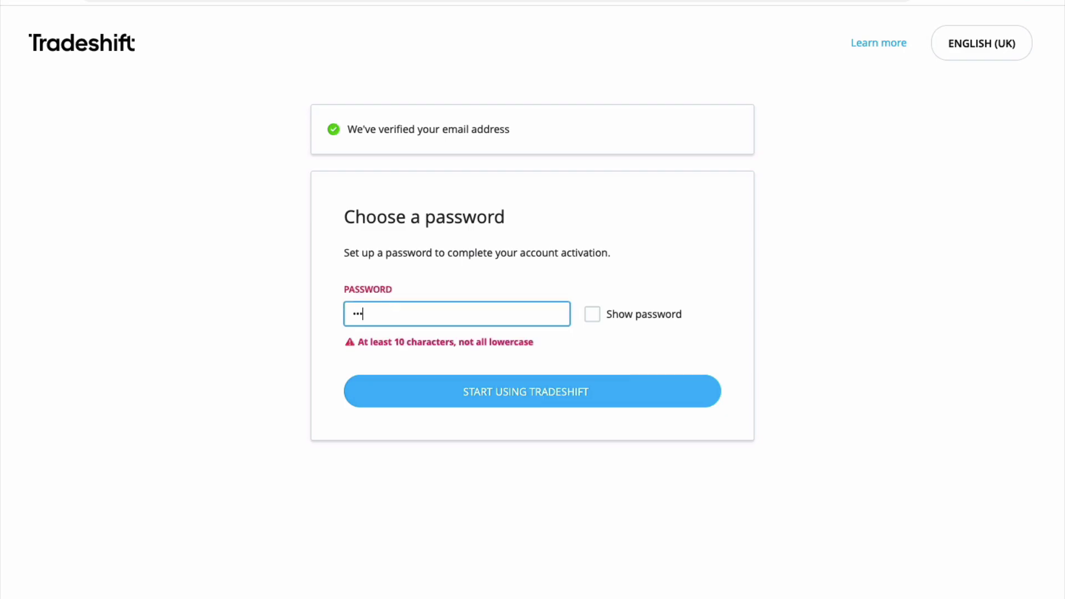
type("•••••")
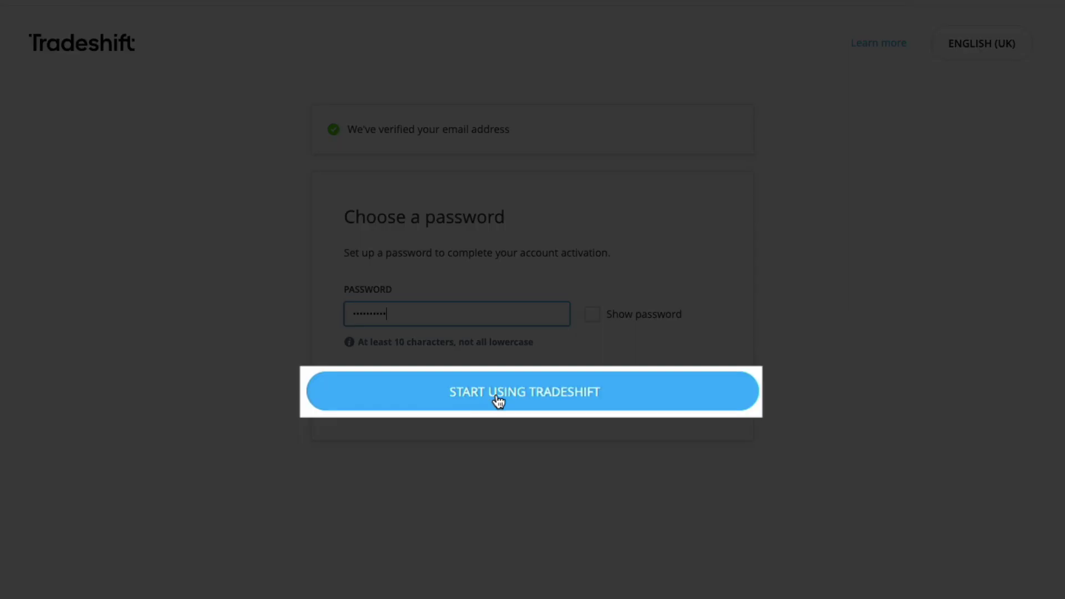
left_click(498, 401)
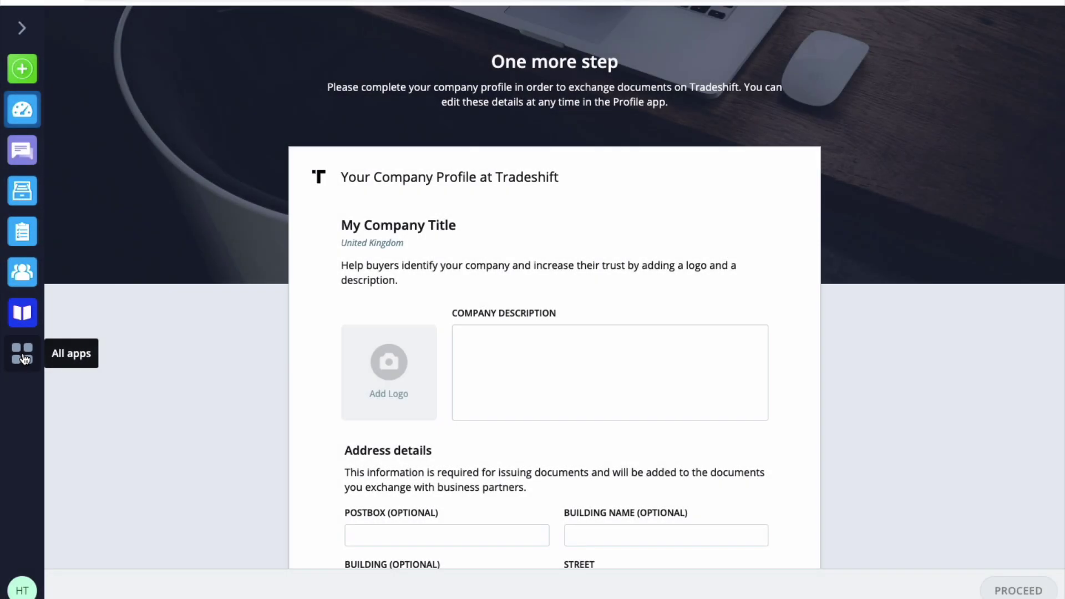
Search All apps for 'profile' and open the Profile app
left_click(30, 357)
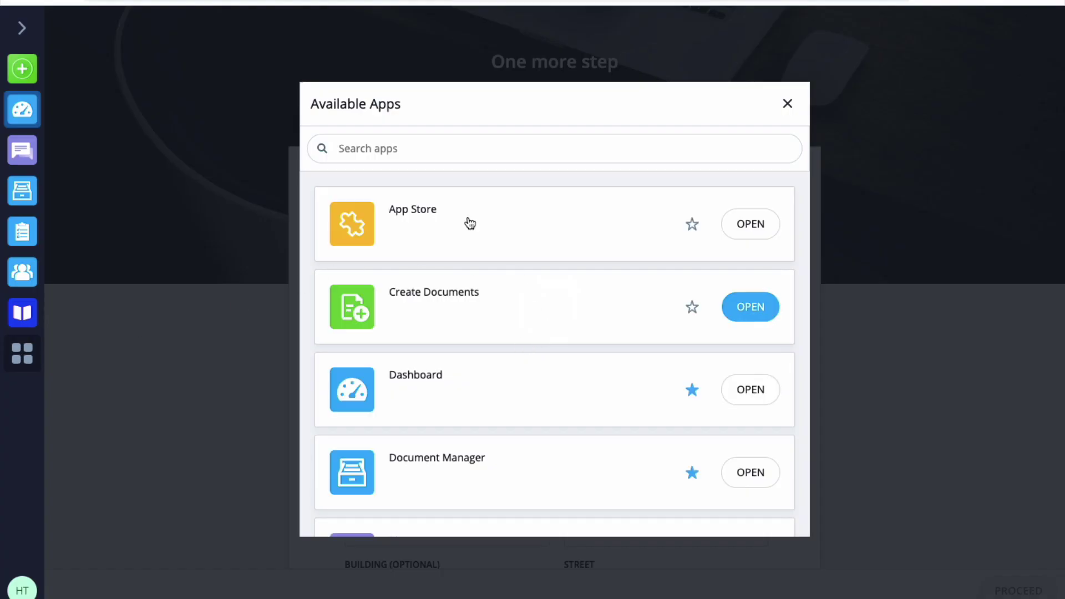
left_click(388, 149)
type("profil")
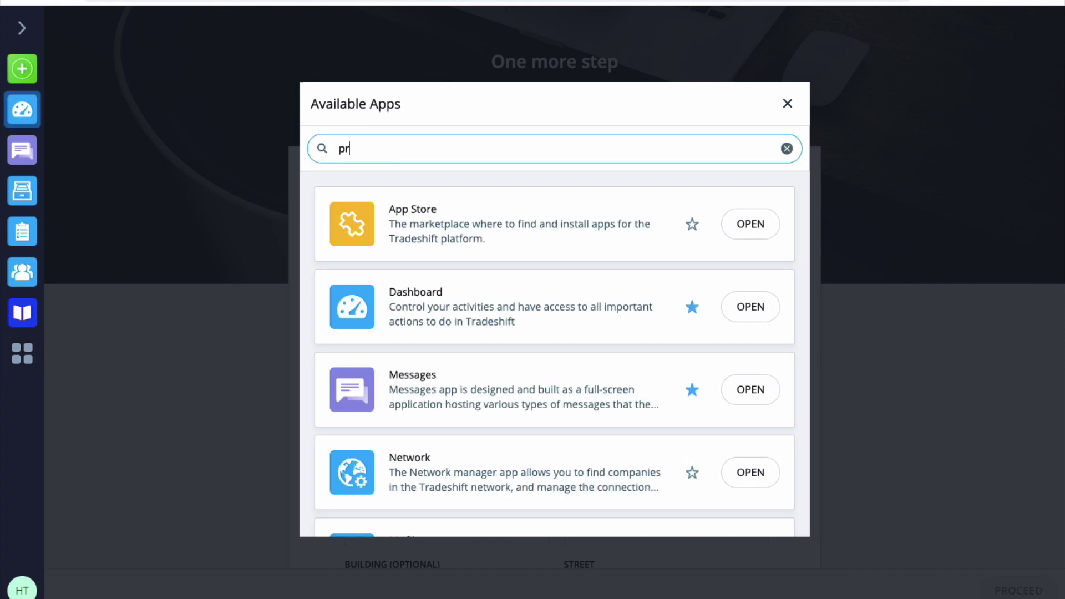
type("e")
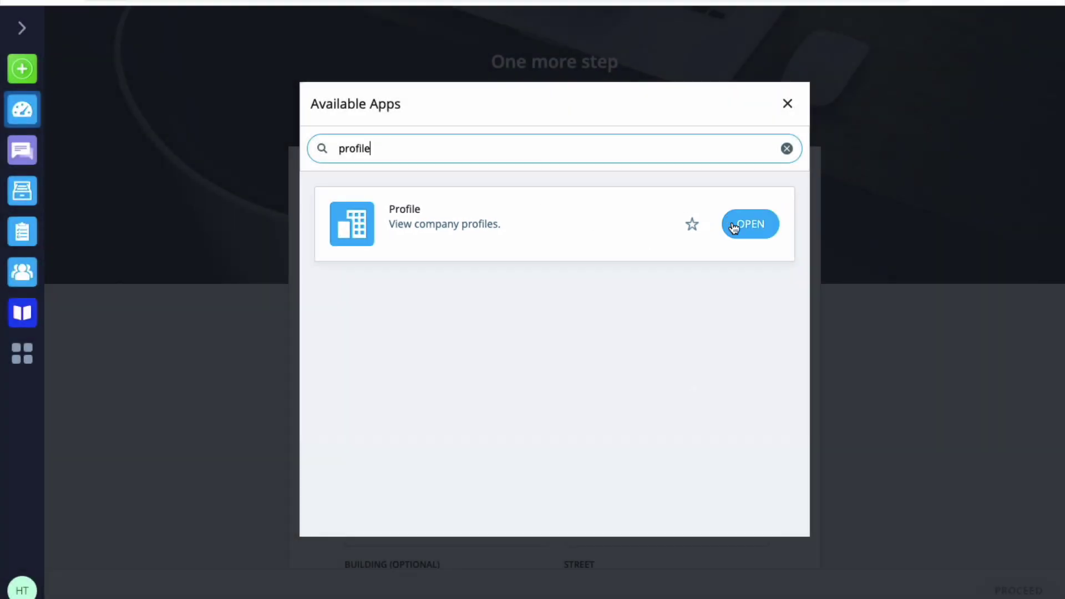
left_click(735, 229)
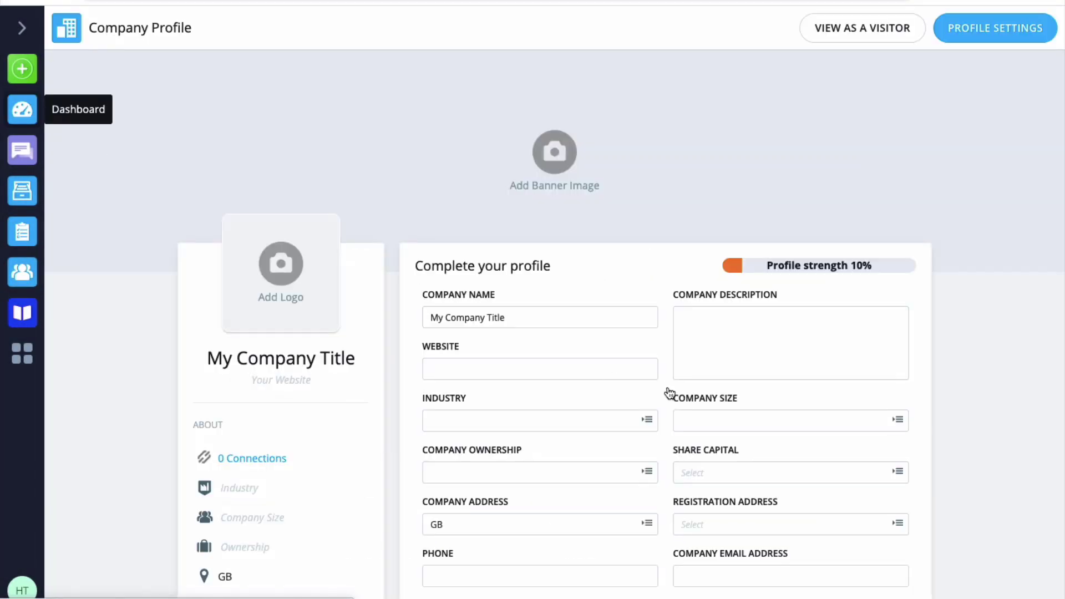
left_click(884, 328)
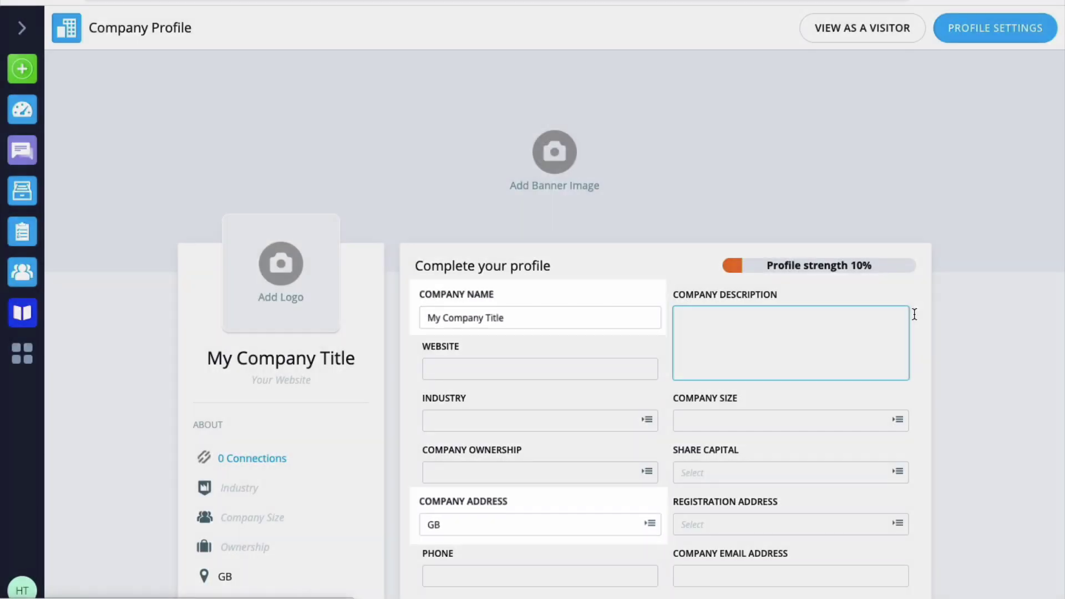
scroll(561, 471, "down", 1)
left_click(573, 465)
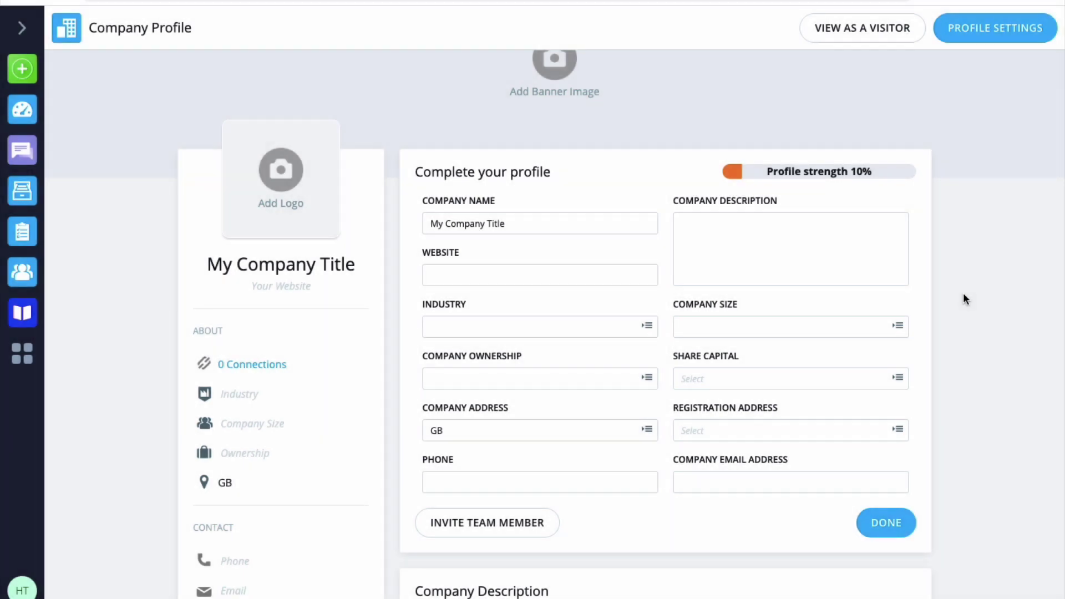
scroll(964, 297, "down", 3)
scroll(963, 291, "down", 5)
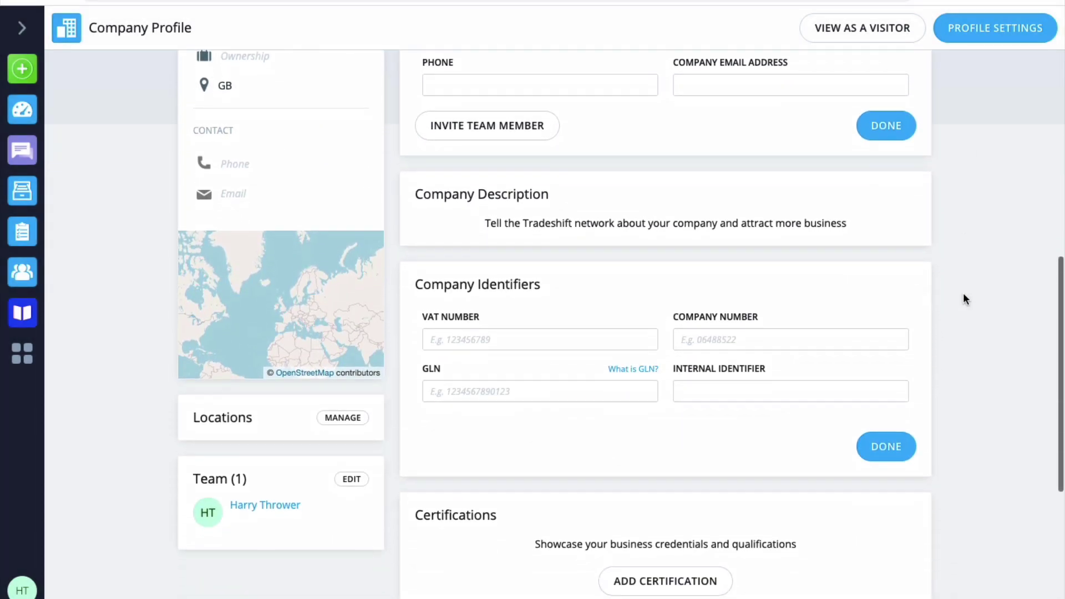
left_click(687, 220)
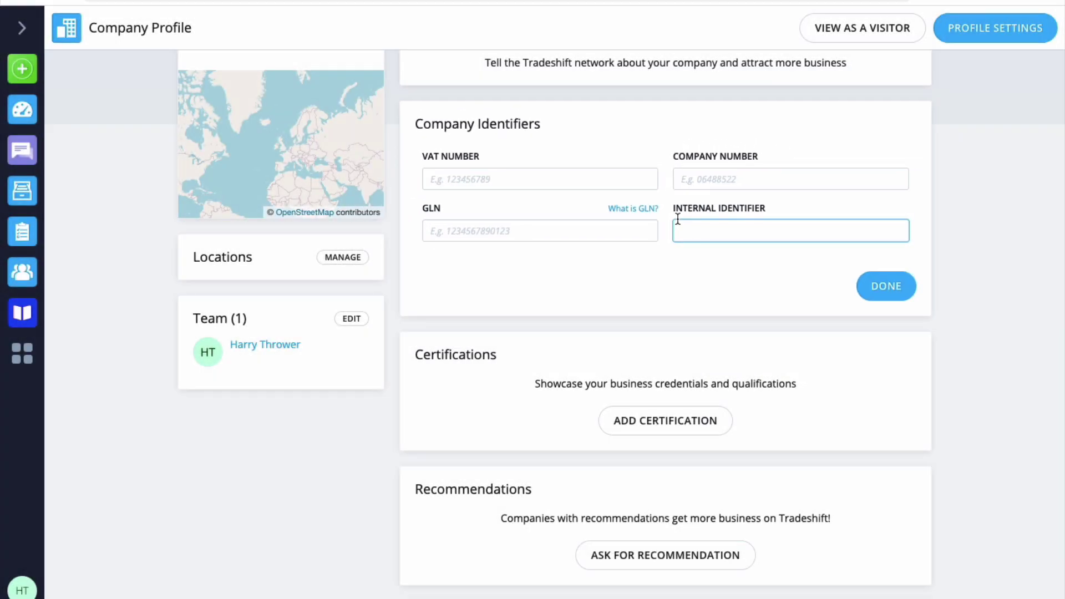
left_click(473, 178)
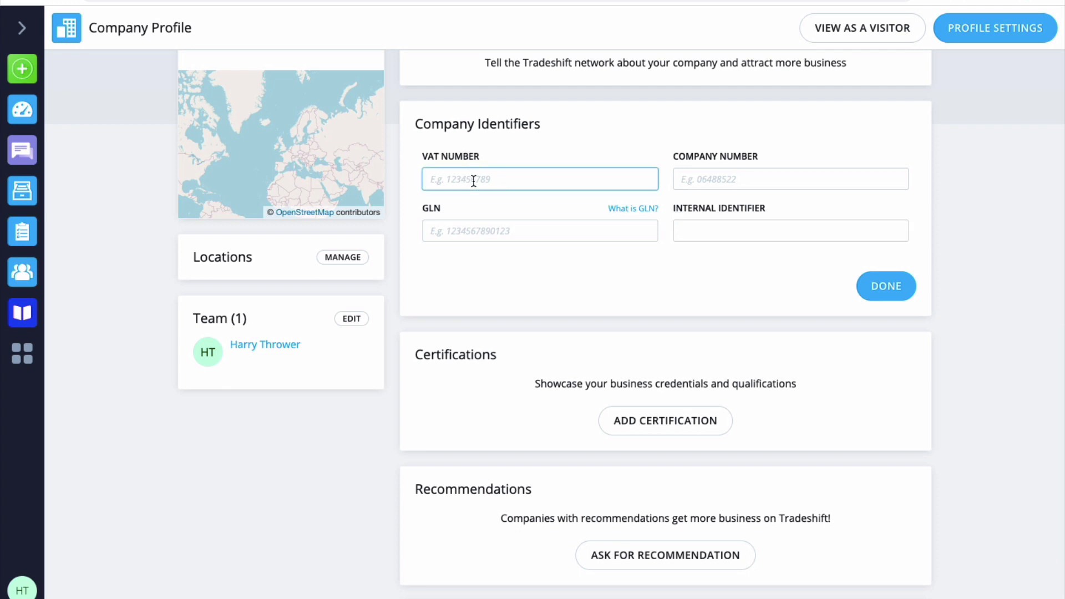
key("Tab")
scroll(477, 178, "down", 2)
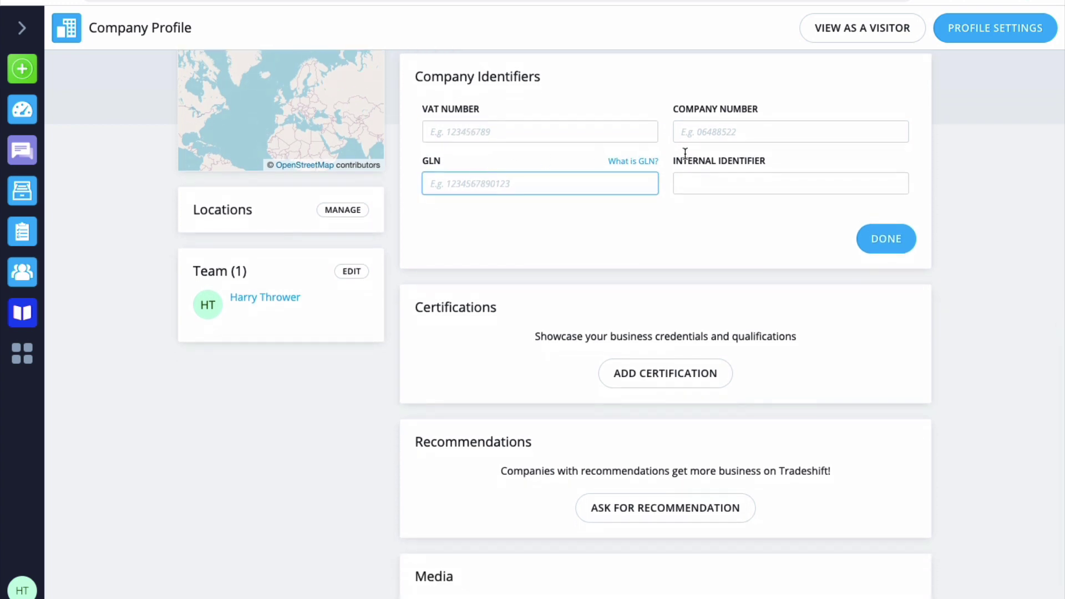
key("Tab")
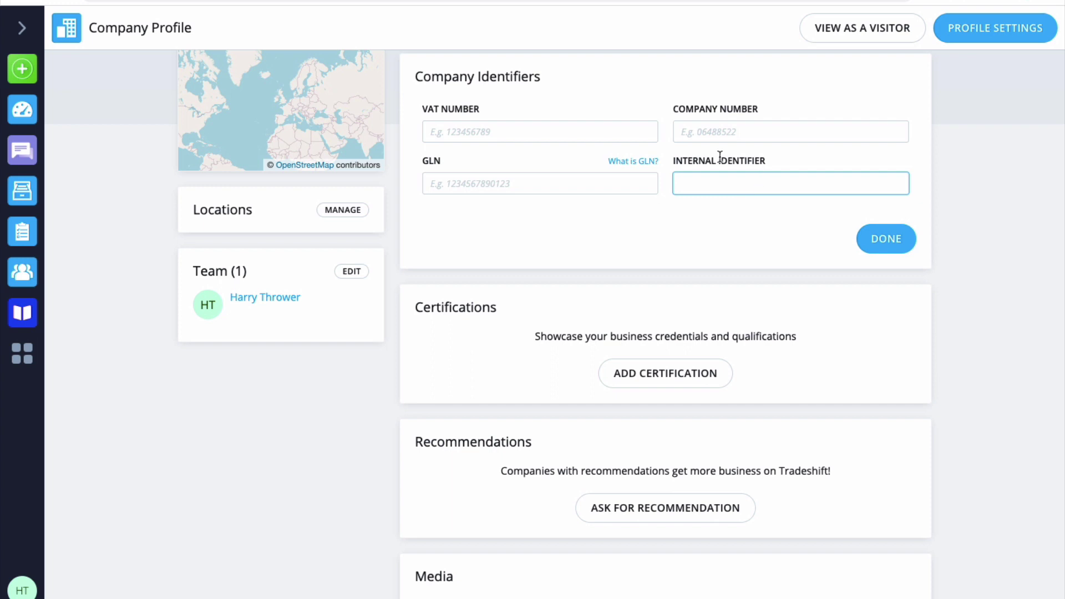
left_click(457, 133)
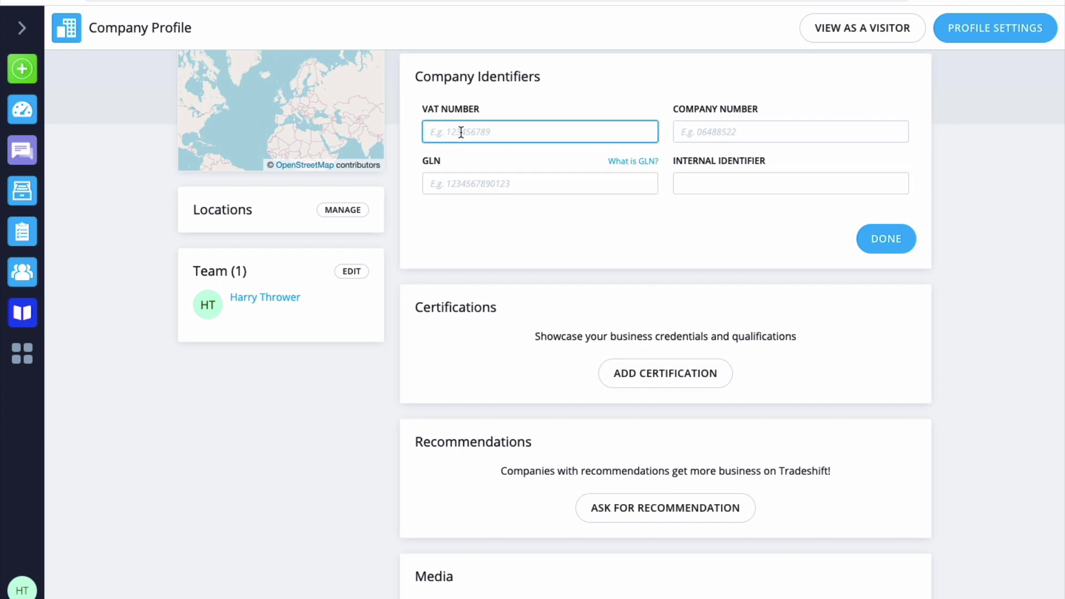
type("GB1234567890")
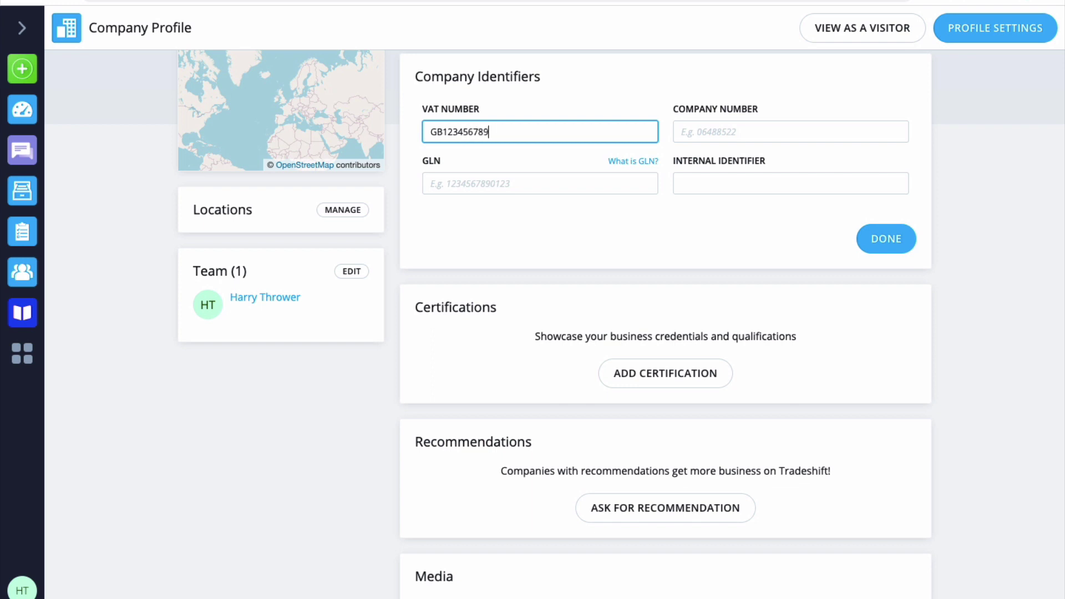